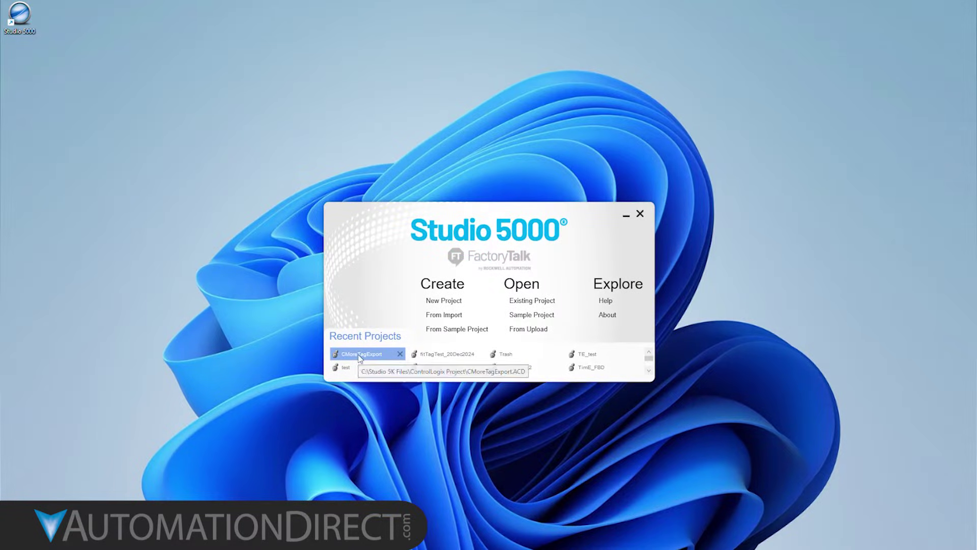
# Open the CMoreTagExport project from Studio 5000's Recent Projects.
pyautogui.click(359, 355)
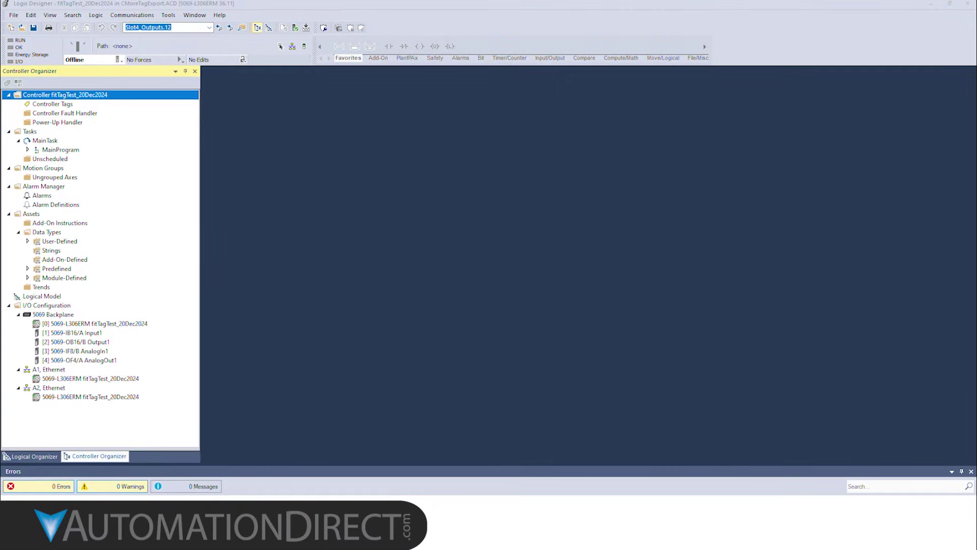
# Open Controller Tags and save the project as CMoreTagExport.L5X in Logix Designer XML format.
pyautogui.doubleClick(56, 105)
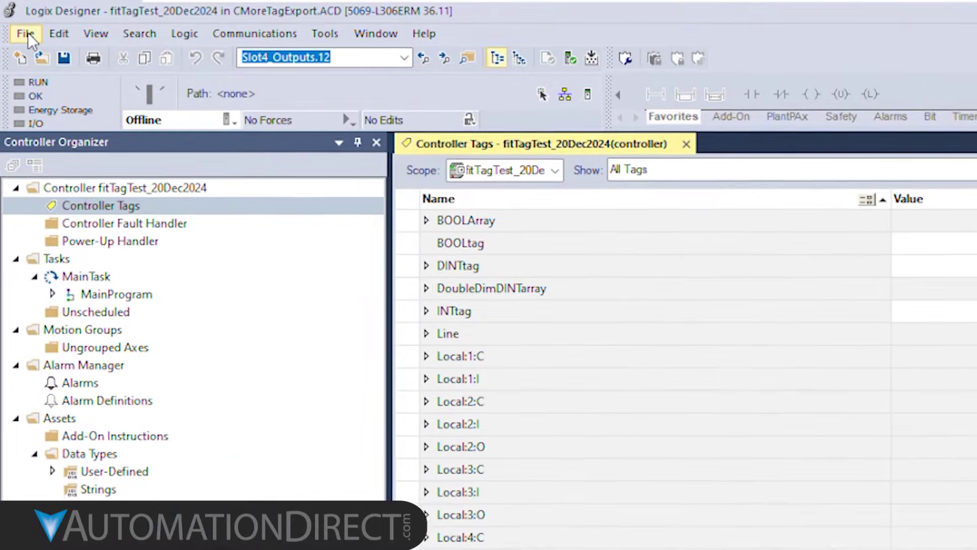
pyautogui.click(28, 33)
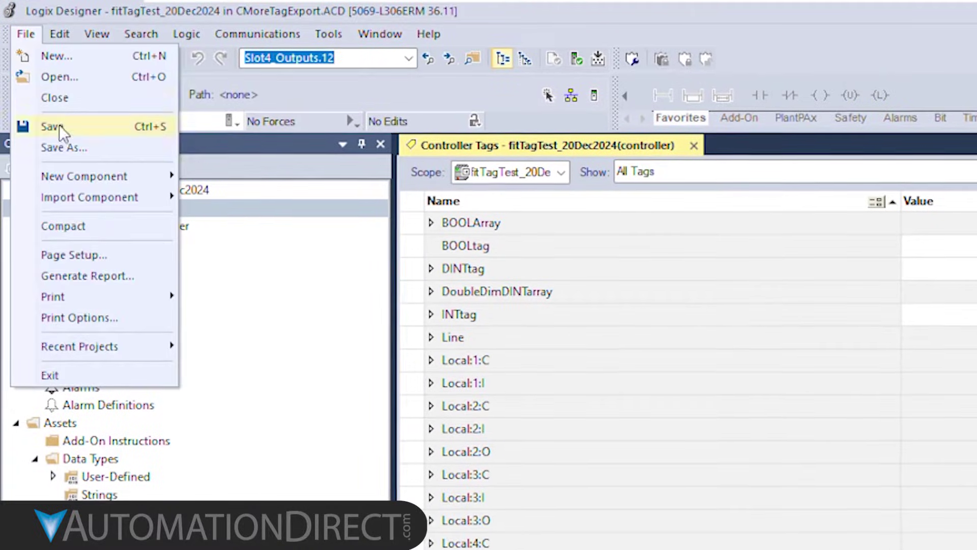
pyautogui.click(55, 144)
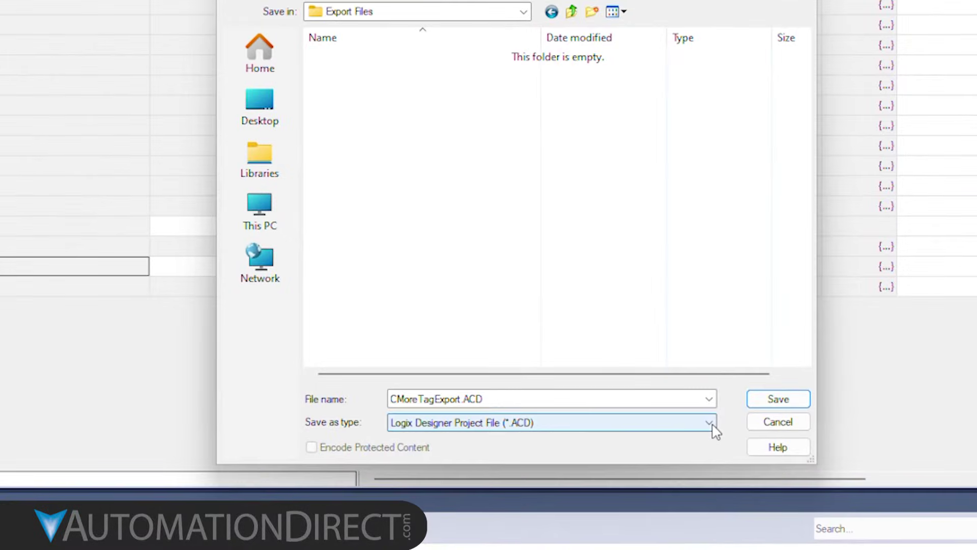
pyautogui.click(713, 426)
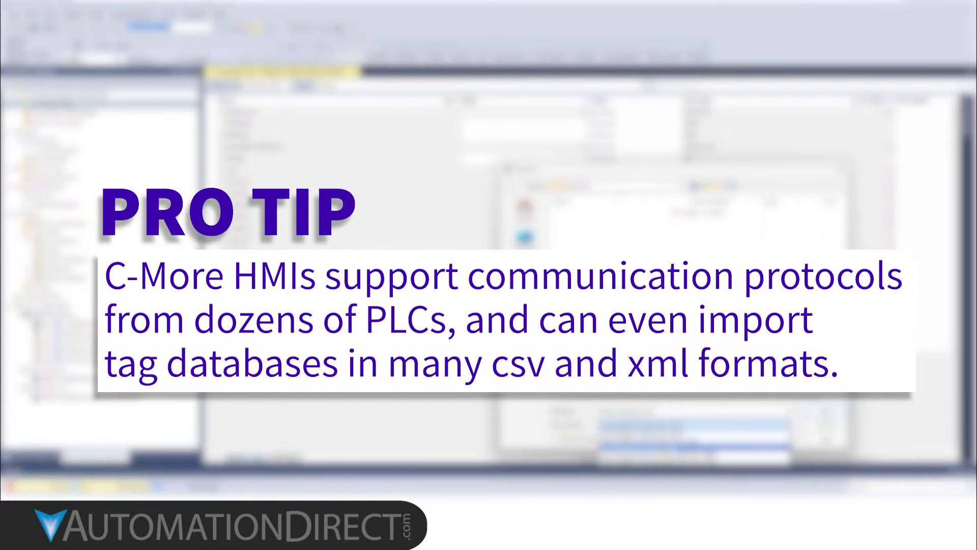
pyautogui.click(768, 450)
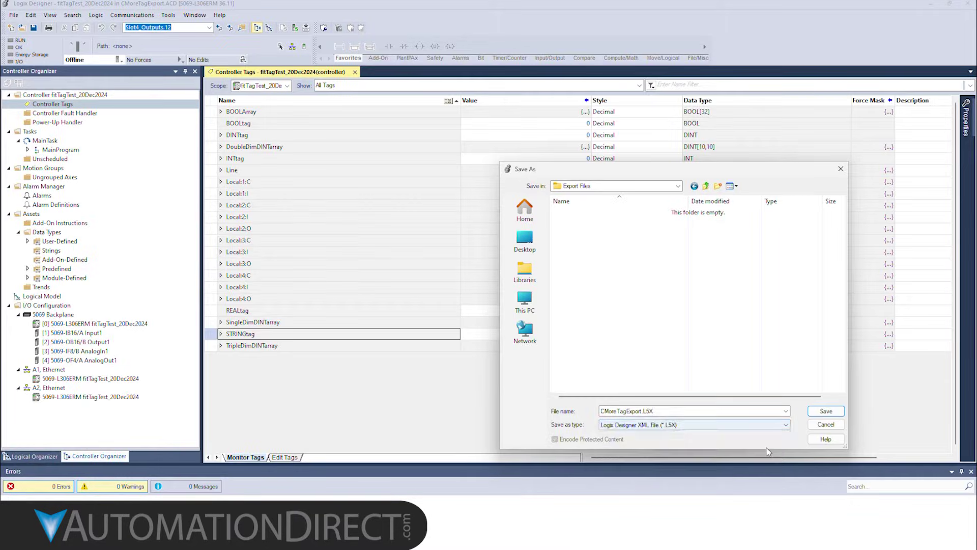
pyautogui.click(826, 411)
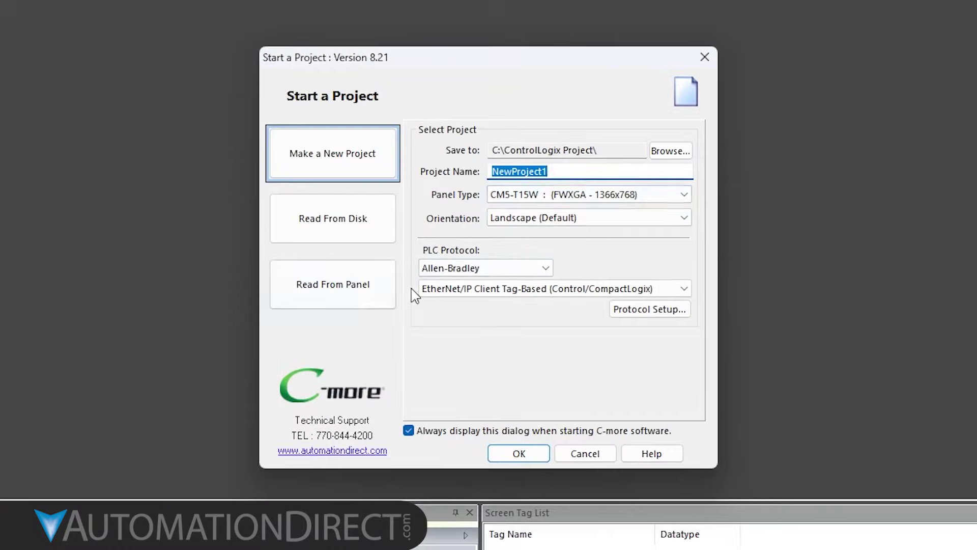
# Name the new project ControlLogixImport using Allen-Bradley EtherNet/IP Client Tag-Based protocol.
pyautogui.click(534, 206)
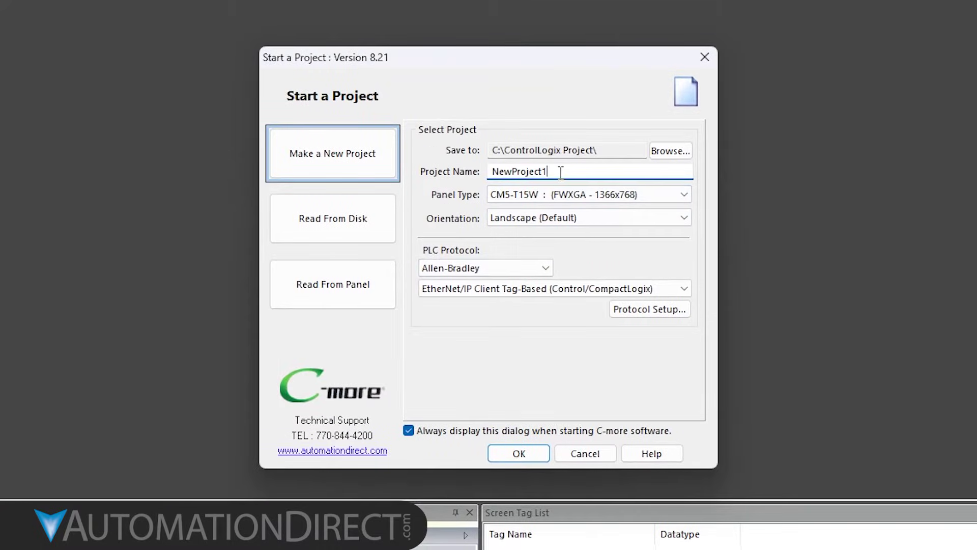
pyautogui.doubleClick(534, 206)
pyautogui.write('ControlLogixImport')
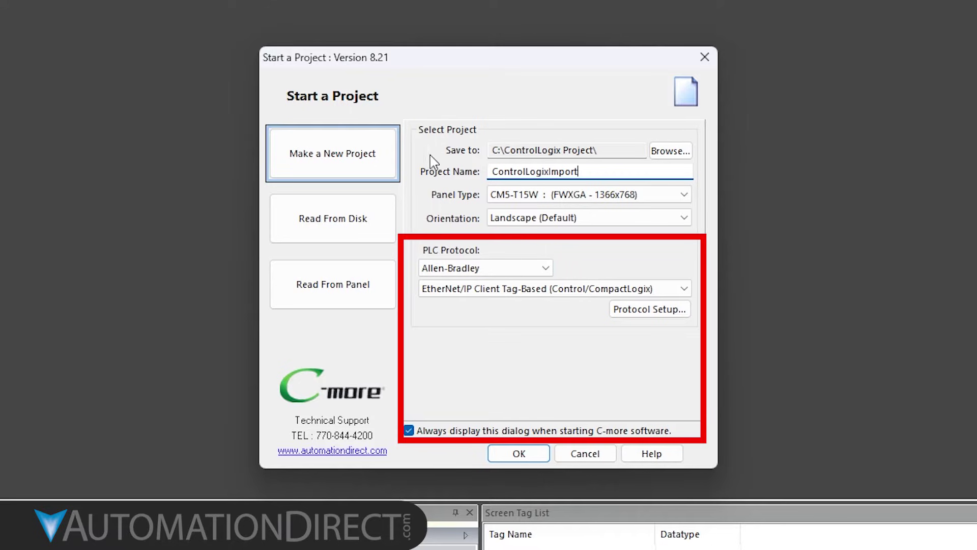
pyautogui.click(545, 267)
pyautogui.click(517, 317)
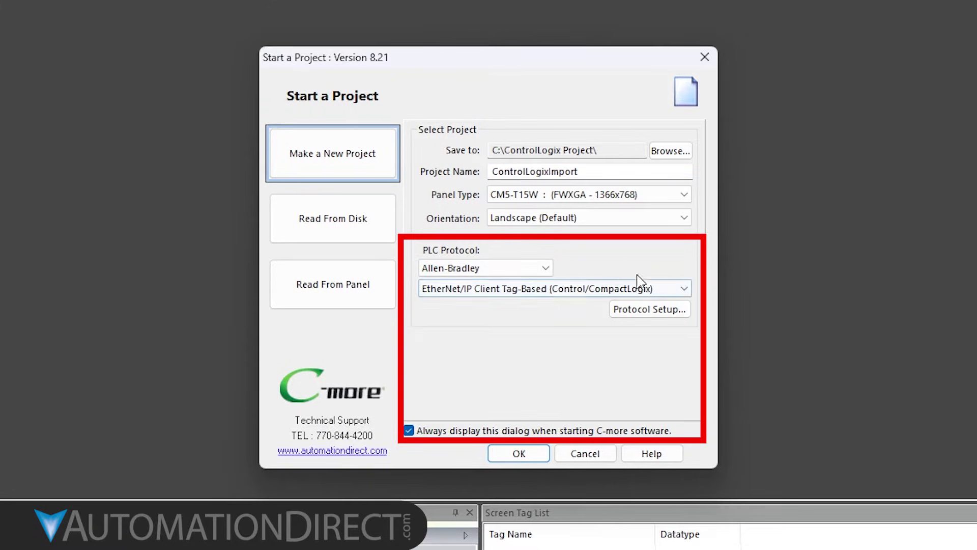
pyautogui.click(639, 287)
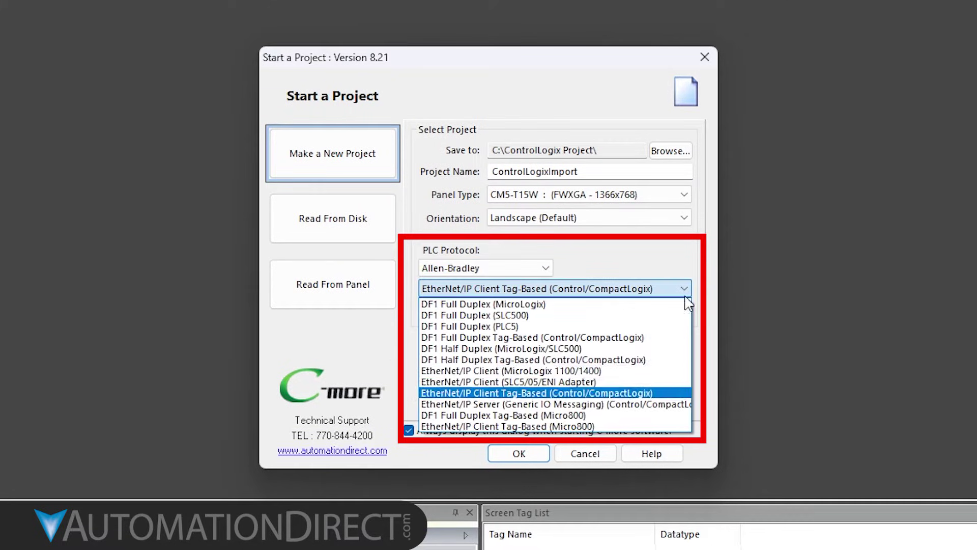
pyautogui.click(694, 399)
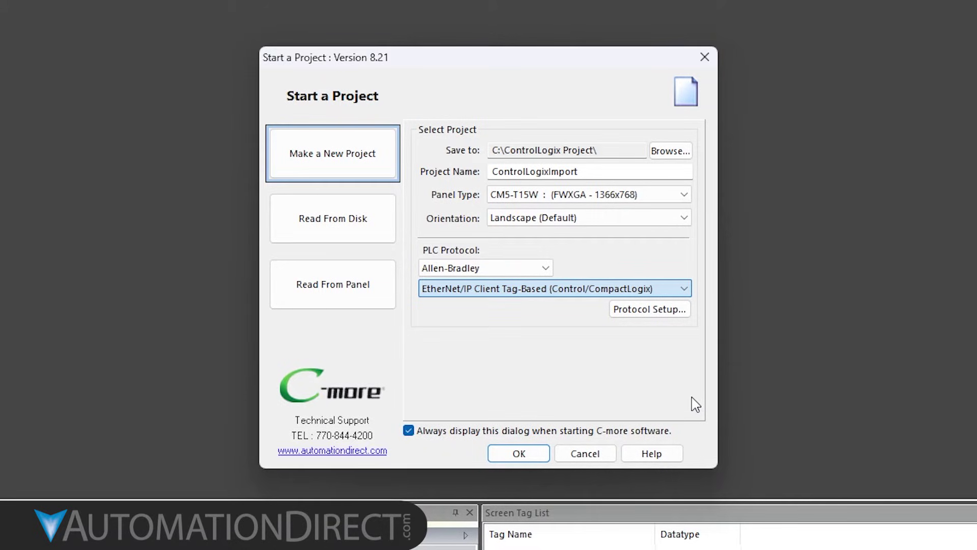
pyautogui.click(657, 310)
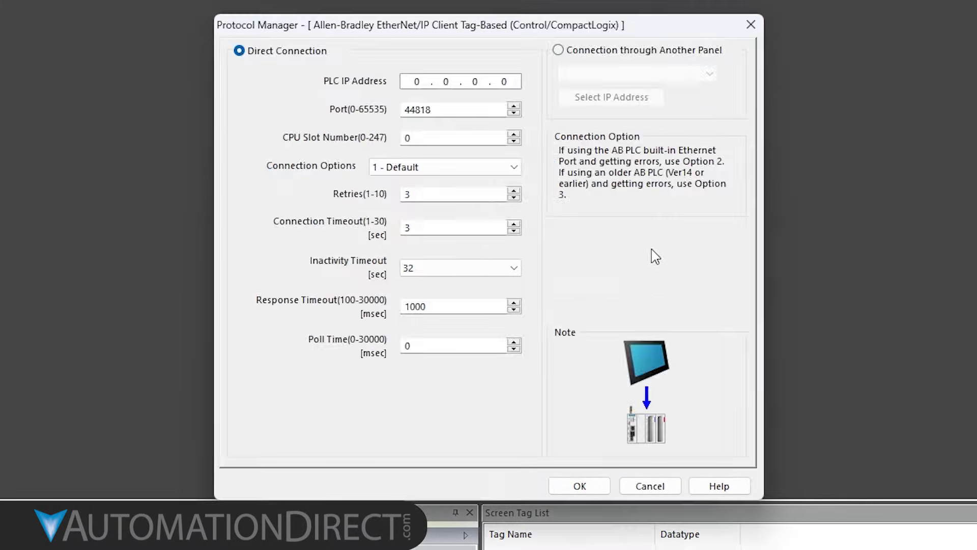
# Set the PLC IP address to 192.168.000.100 and create the ControlLogixImport project.
pyautogui.click(428, 79)
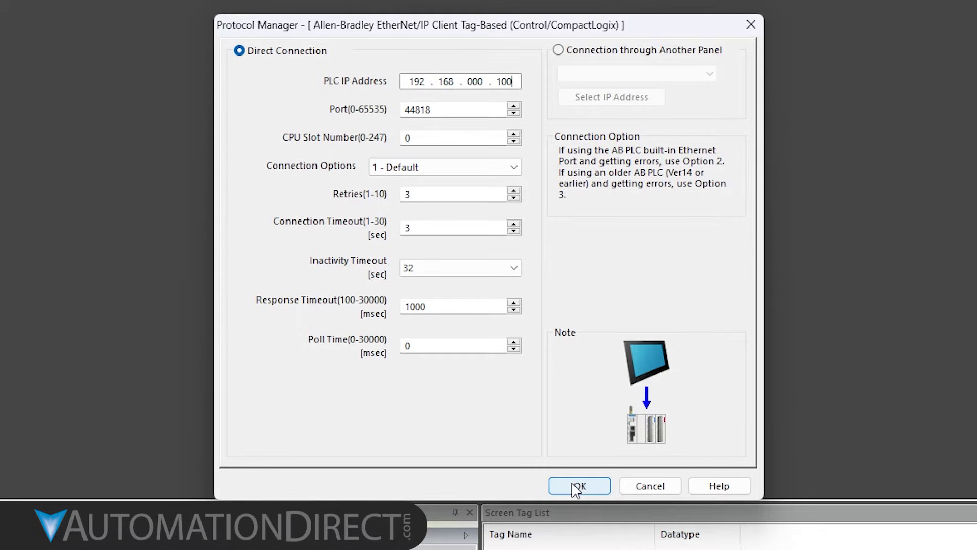
pyautogui.click(577, 487)
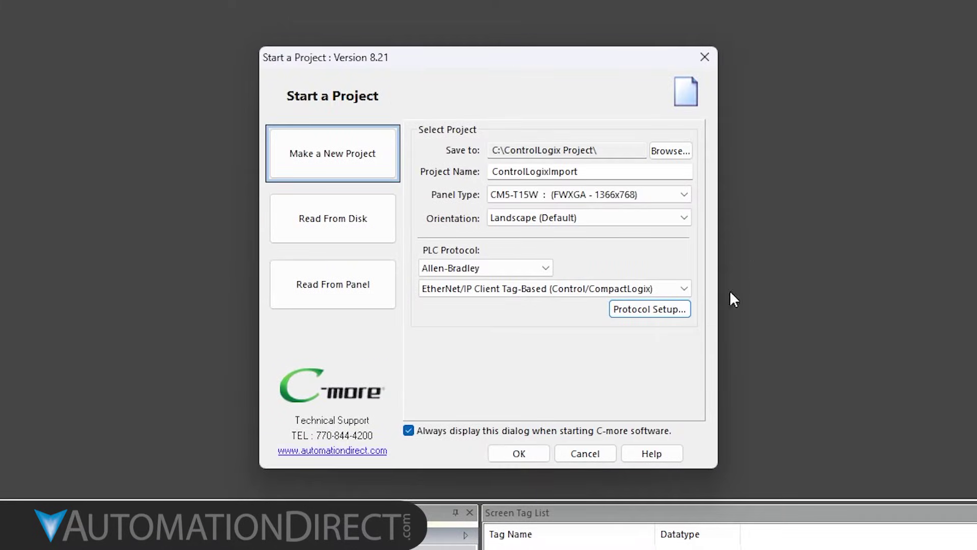
pyautogui.click(520, 454)
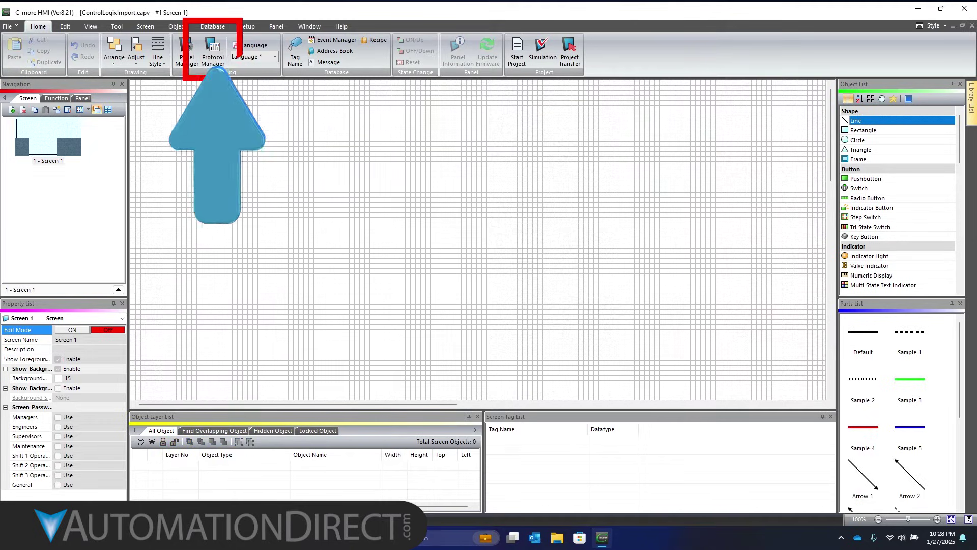
# Add Ethernet device AB001 at PLC IP 192.168.000.110 in the Protocol Manager.
pyautogui.click(214, 55)
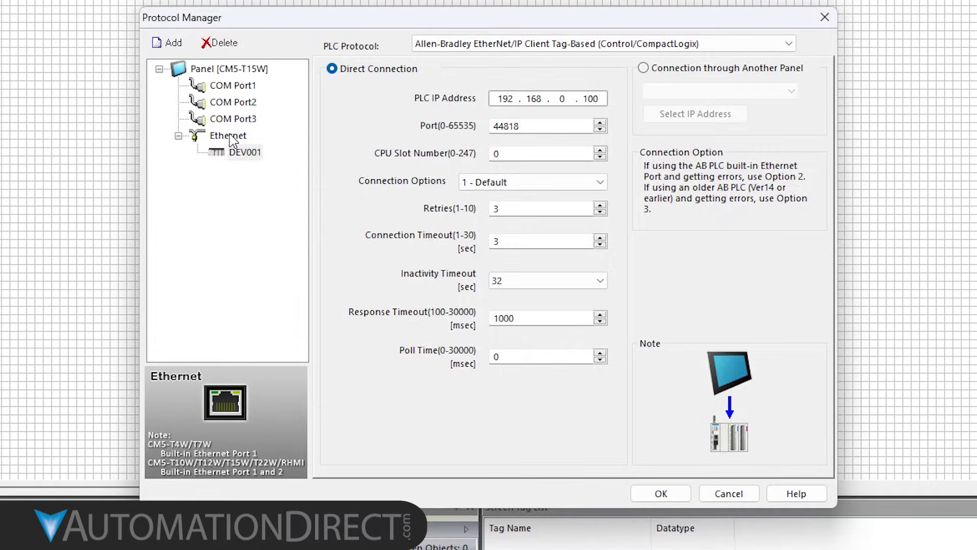
pyautogui.rightClick(244, 141)
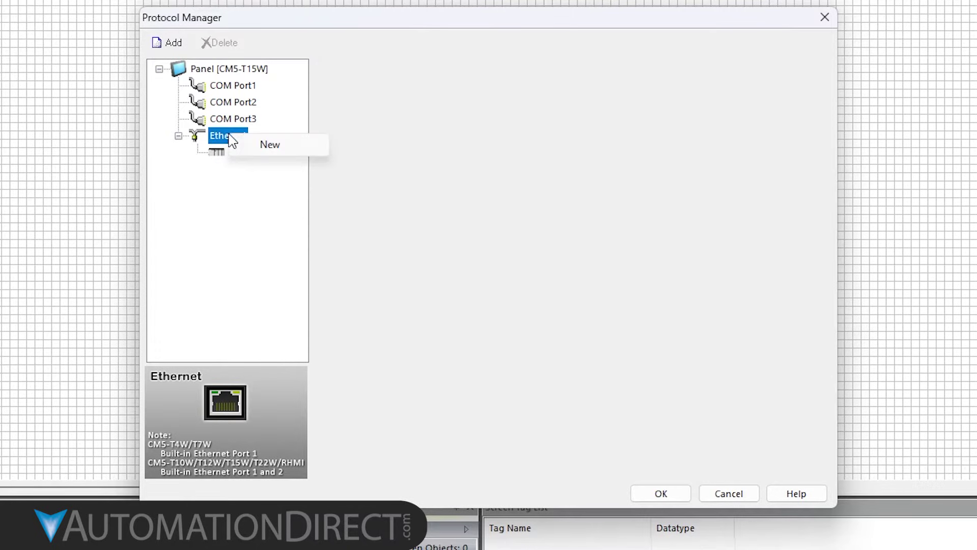
pyautogui.click(264, 149)
pyautogui.write('AB001')
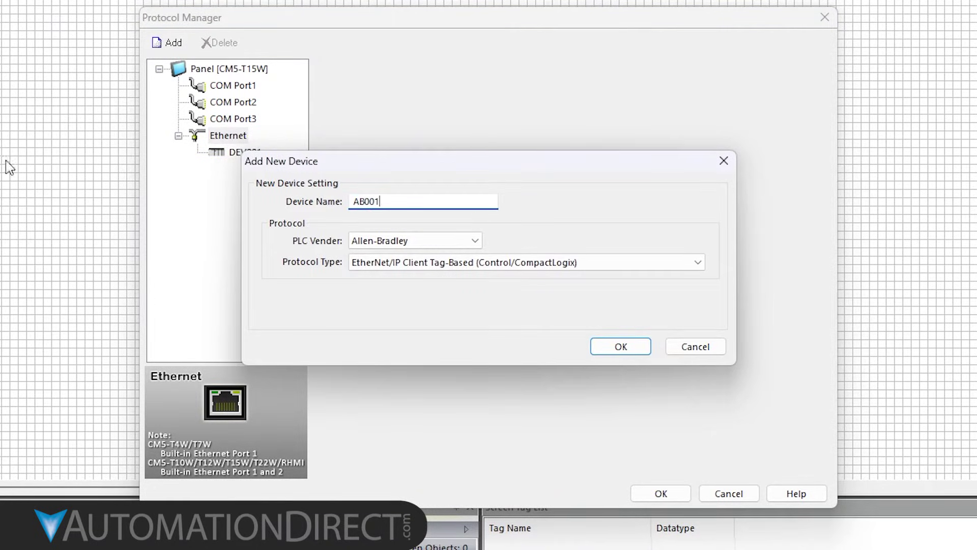
pyautogui.click(630, 349)
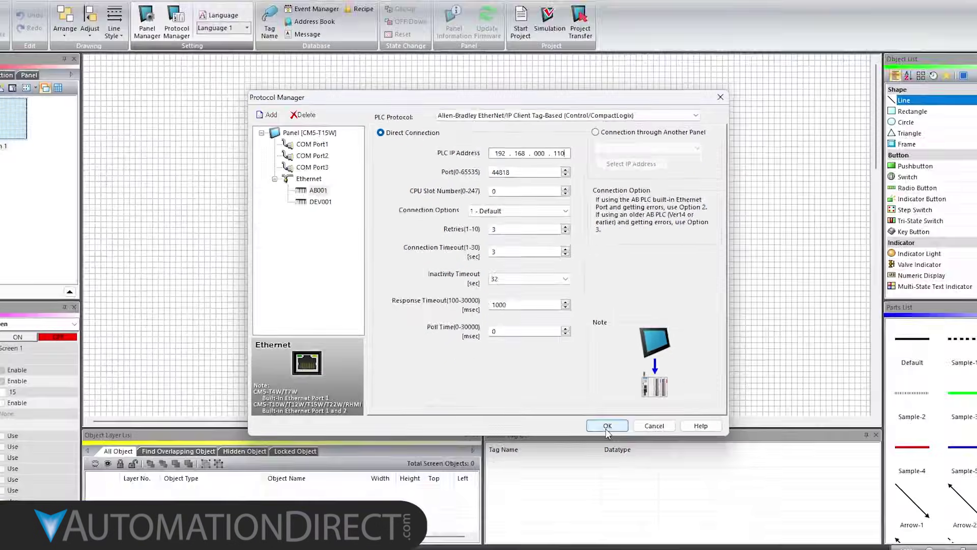
pyautogui.click(661, 494)
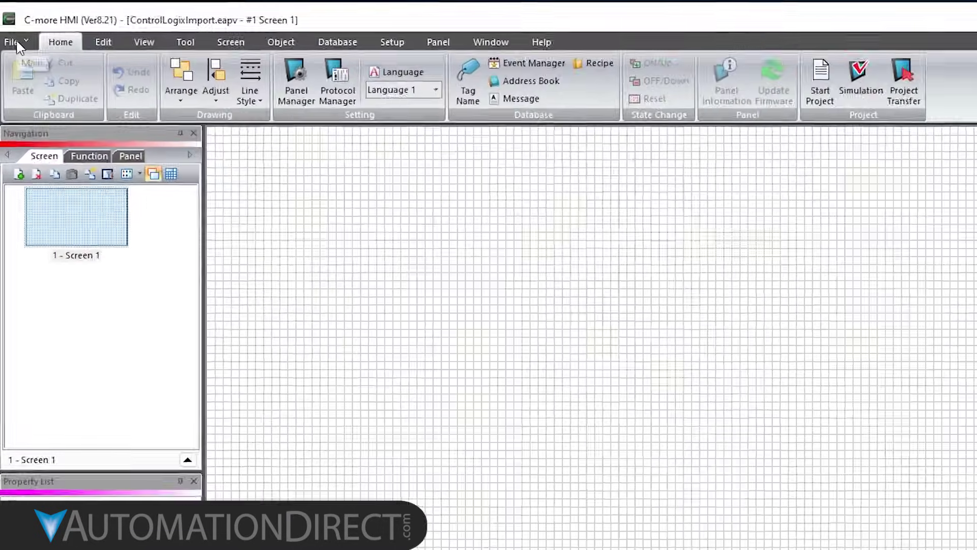
# Load fitTagTest_20Dec2024.L5X from Export Files into the tag name database import.
pyautogui.click(9, 26)
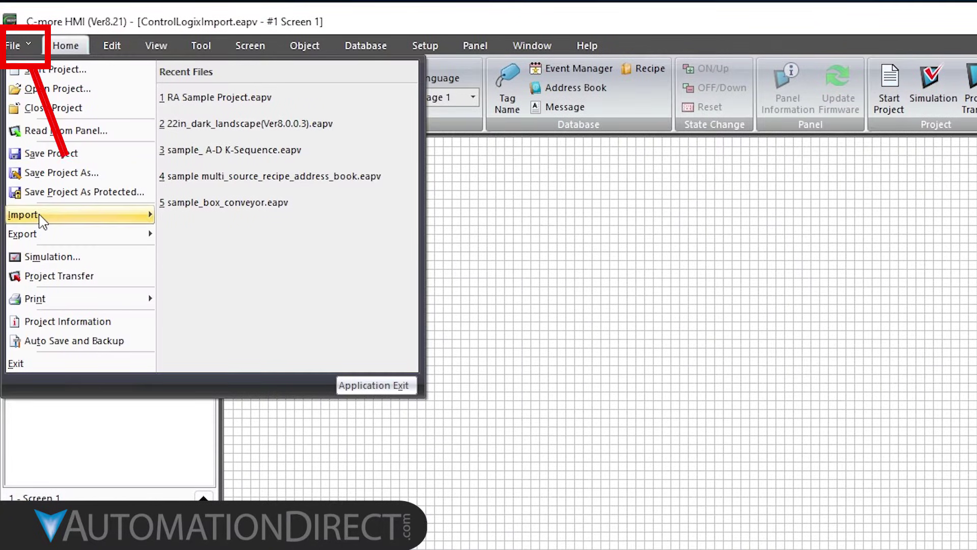
pyautogui.moveTo(31, 215)
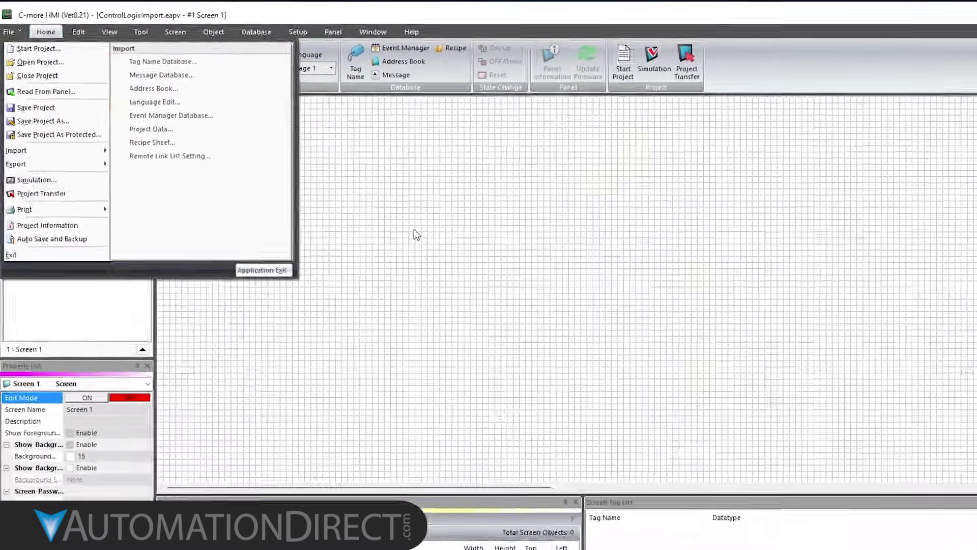
pyautogui.click(606, 319)
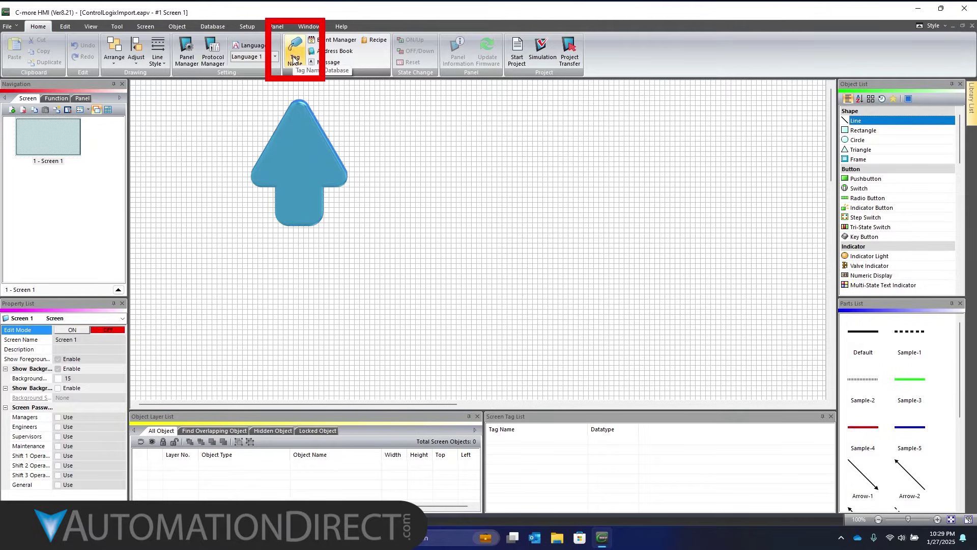
pyautogui.click(295, 60)
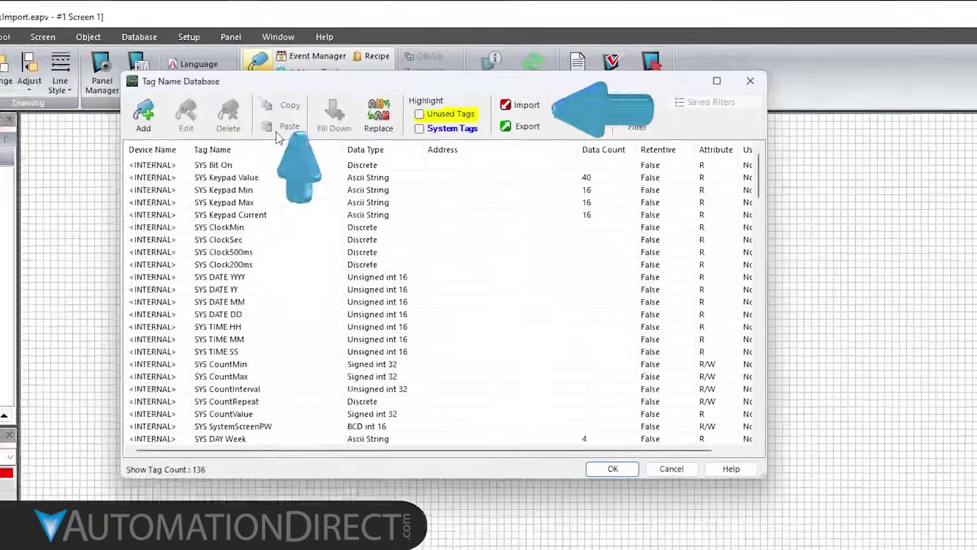
pyautogui.click(520, 105)
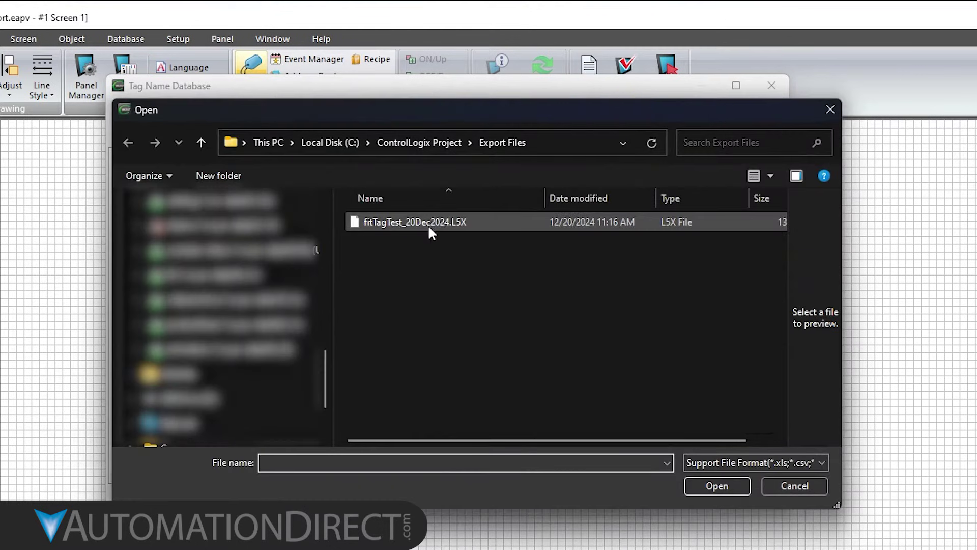
pyautogui.click(427, 224)
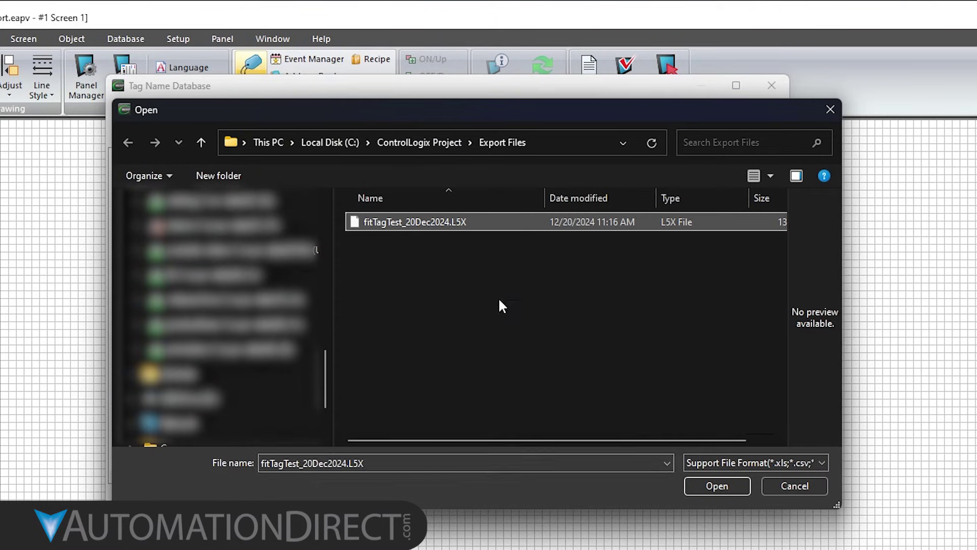
pyautogui.click(735, 490)
# Import the tags into device AB001 with all aliases and AB1 appended to each name.
pyautogui.click(458, 278)
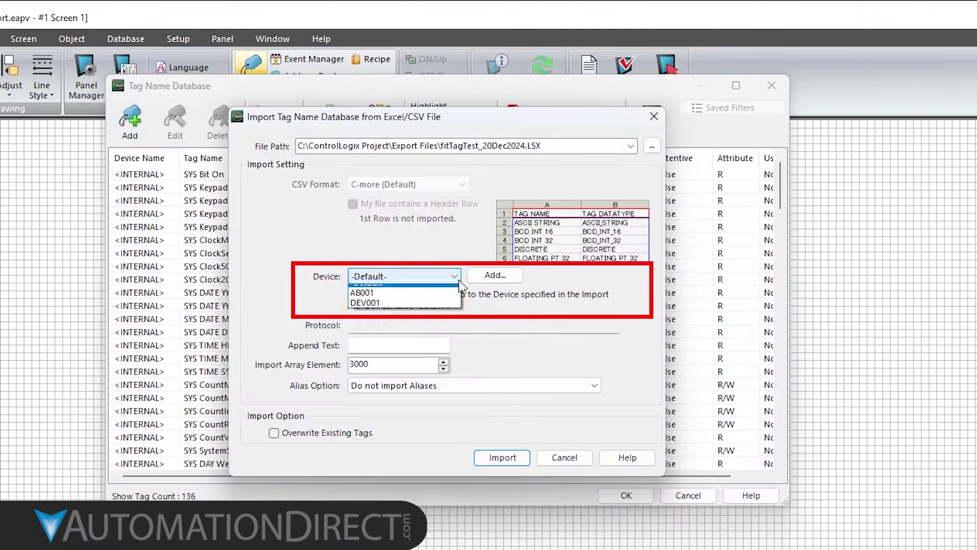
pyautogui.click(387, 291)
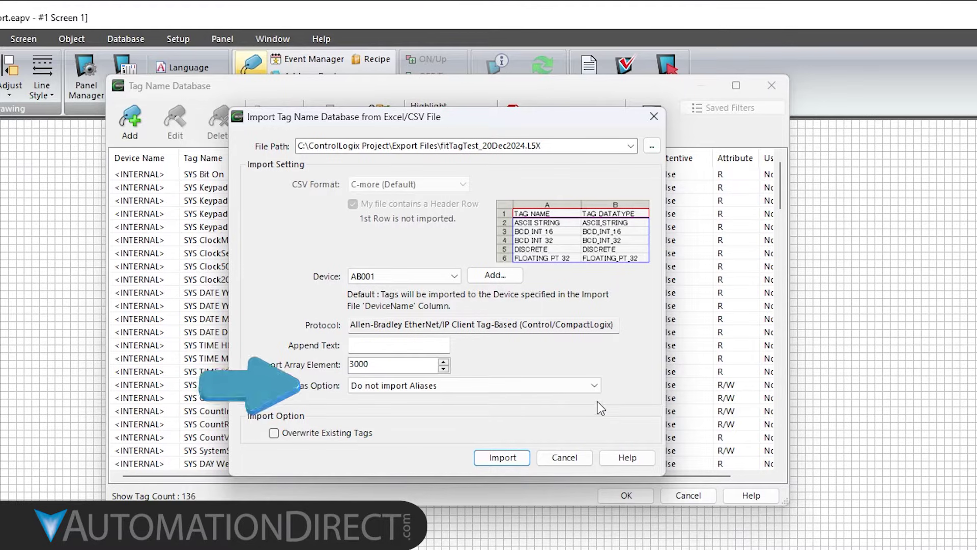
pyautogui.click(594, 385)
pyautogui.click(580, 412)
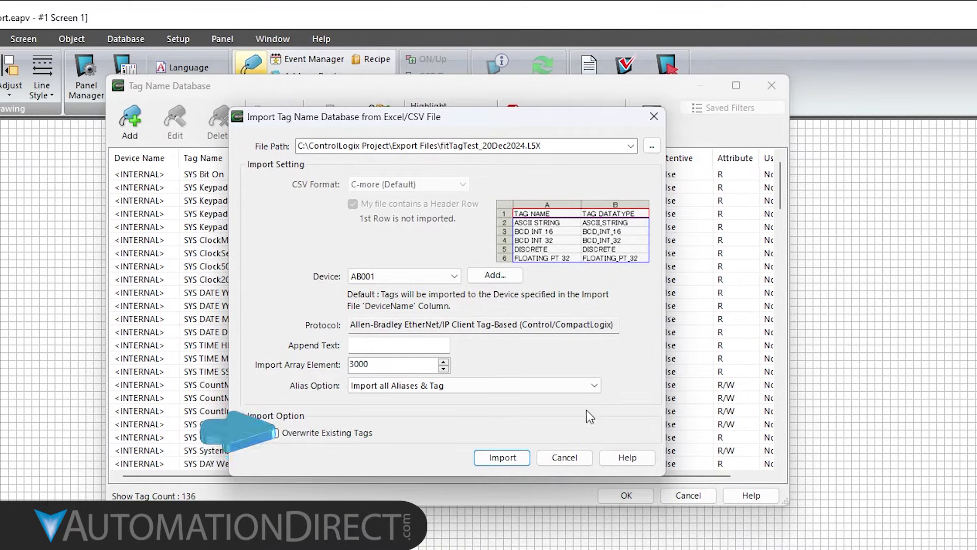
pyautogui.click(379, 346)
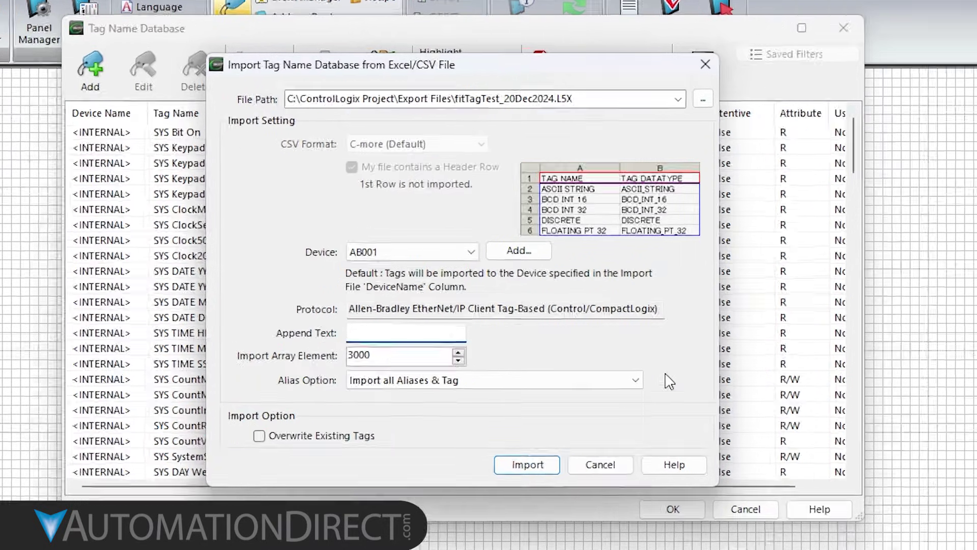
pyautogui.write('AB1')
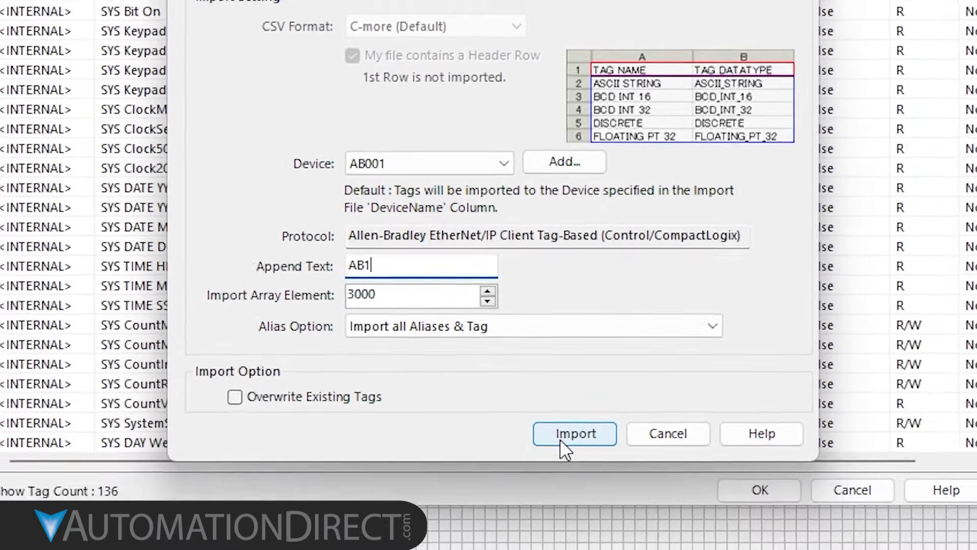
pyautogui.click(561, 440)
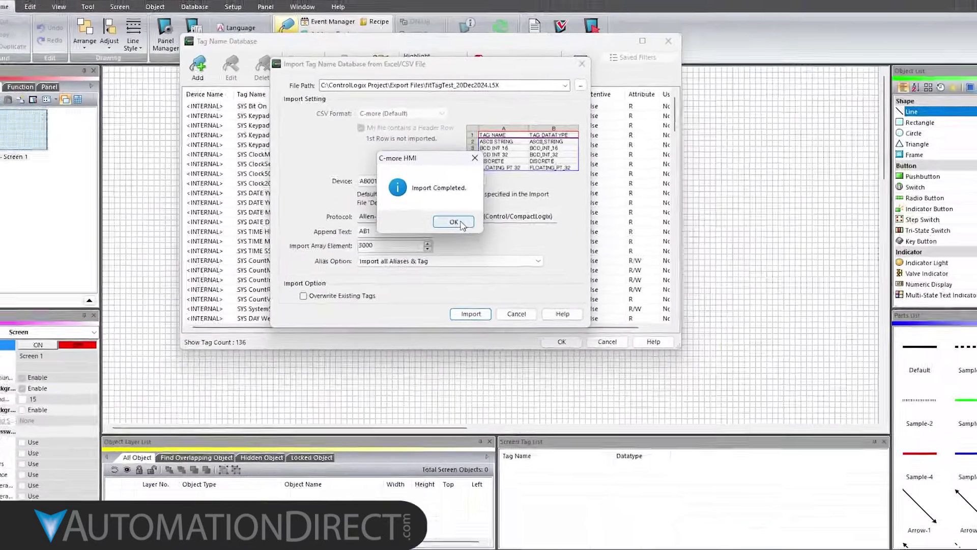
pyautogui.click(461, 224)
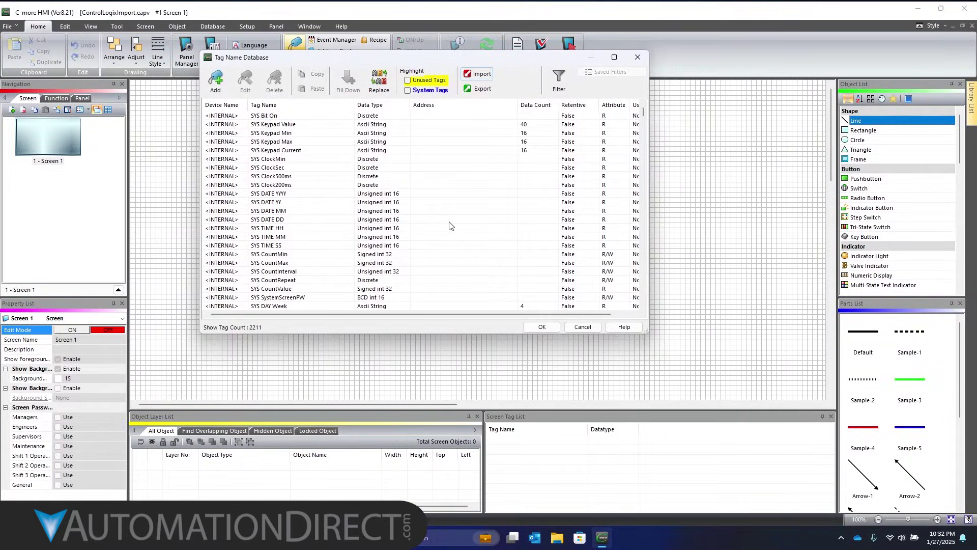
# Filter the tag database by name AB1 to verify the imported tags, then close it.
pyautogui.scroll(-15, 450, 225)
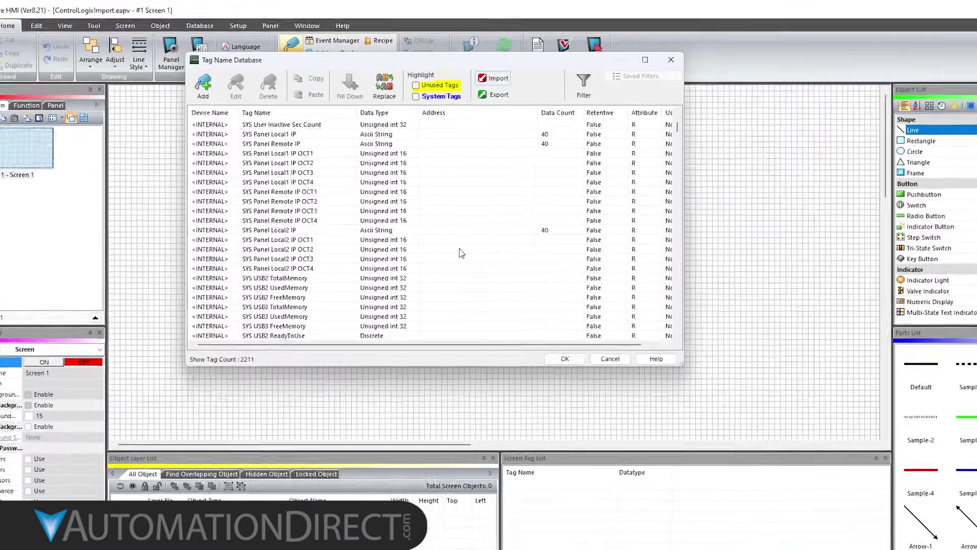
pyautogui.scroll(-20, 462, 253)
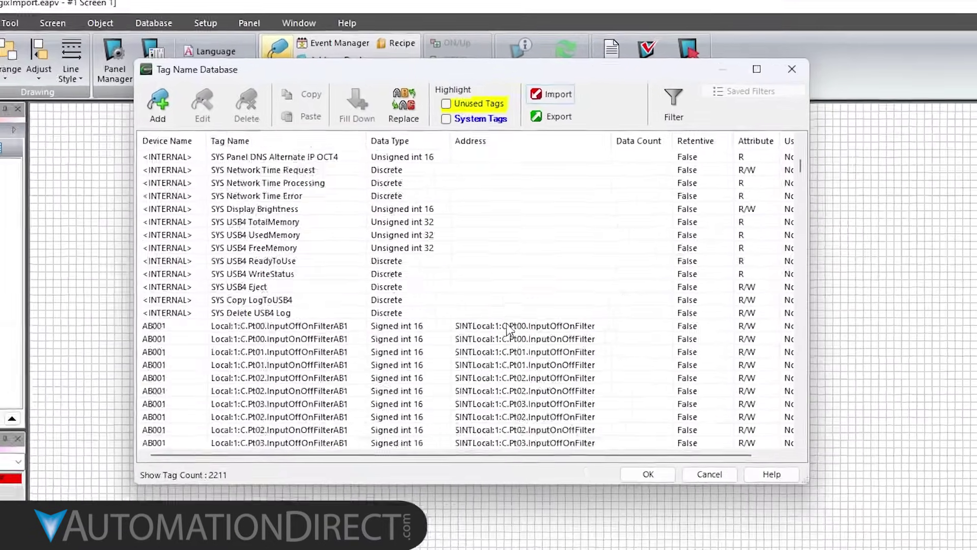
pyautogui.scroll(-20, 529, 374)
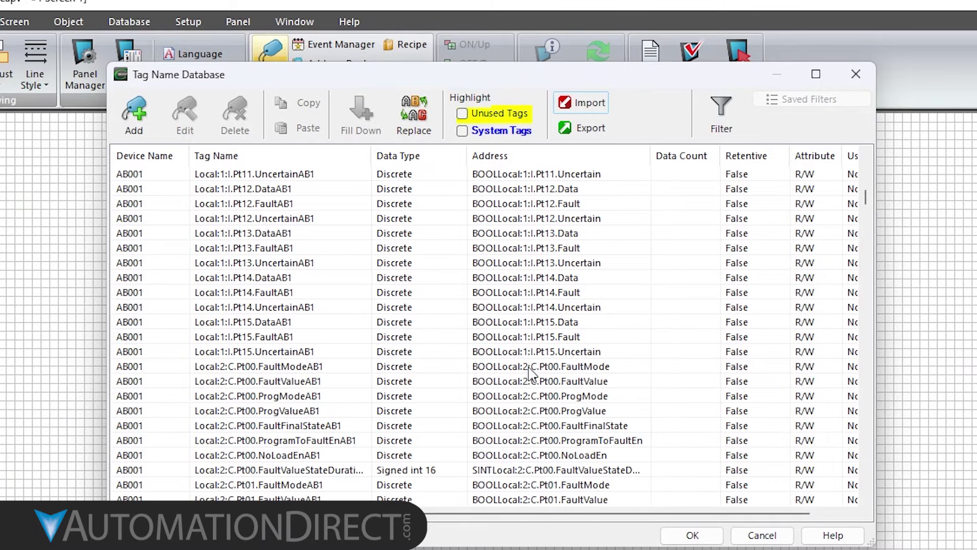
pyautogui.click(722, 108)
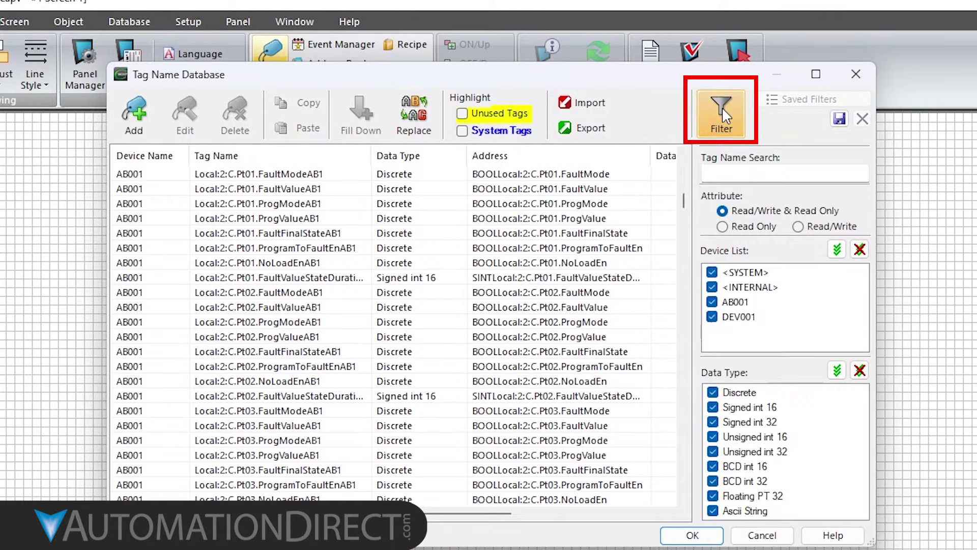
pyautogui.click(737, 171)
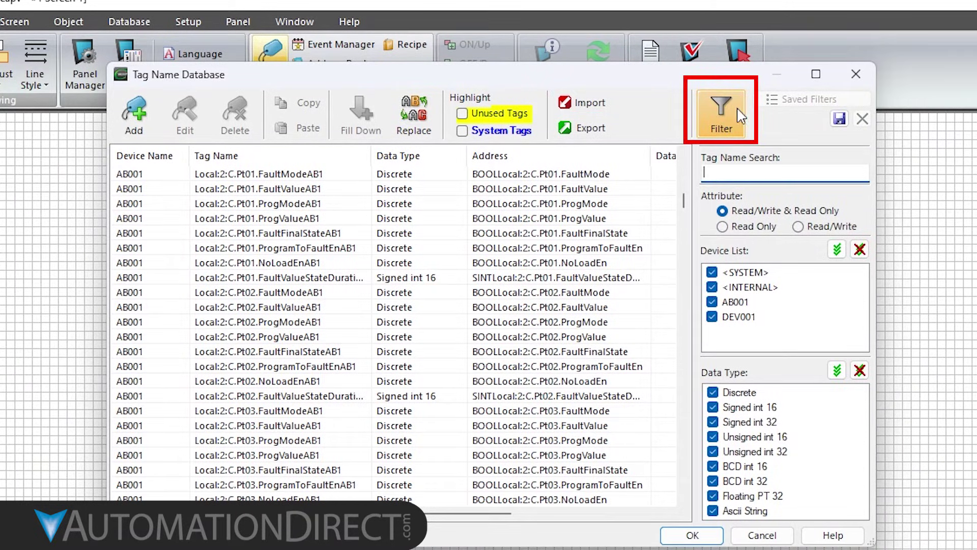
pyautogui.write('AB1')
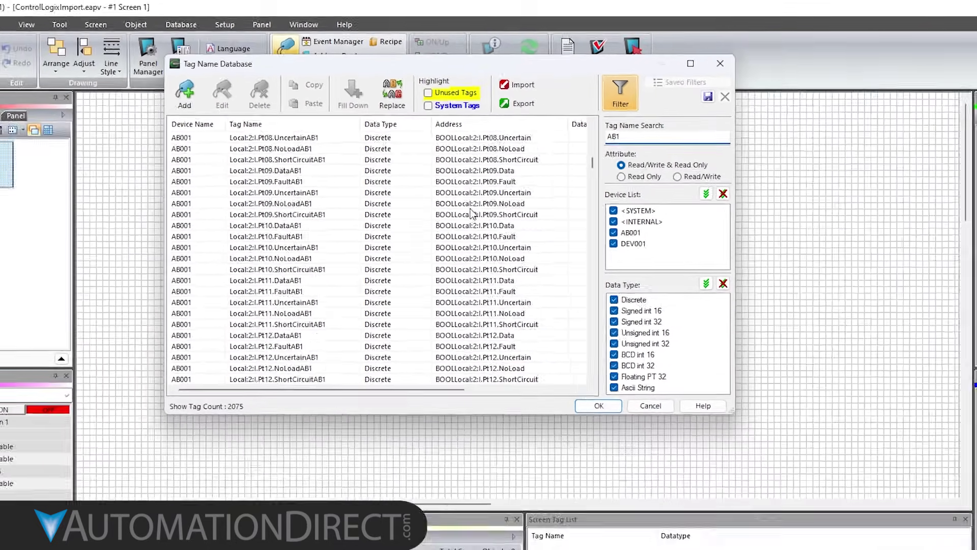
pyautogui.scroll(1, 533, 260)
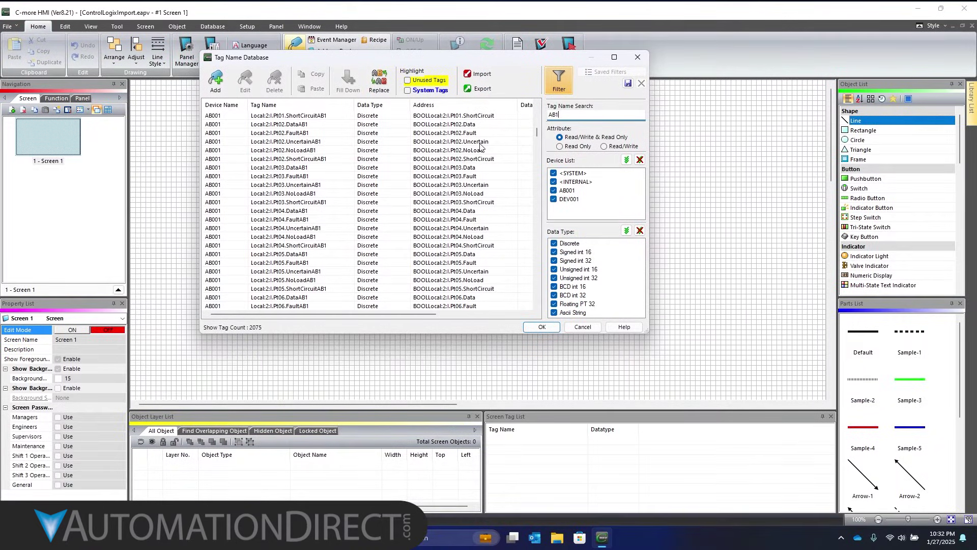
pyautogui.click(543, 327)
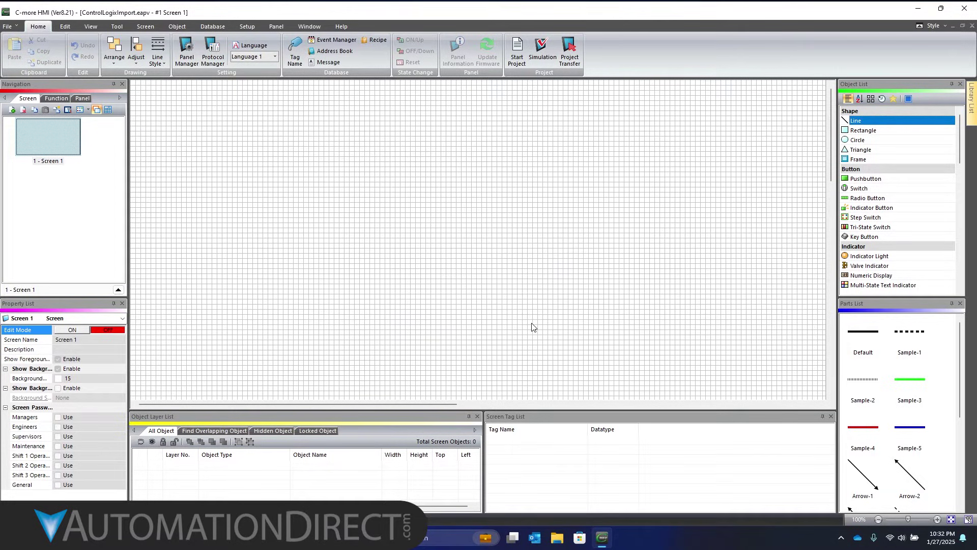
# Place a green round Sample-20 indicator light on Screen 1.
pyautogui.click(885, 258)
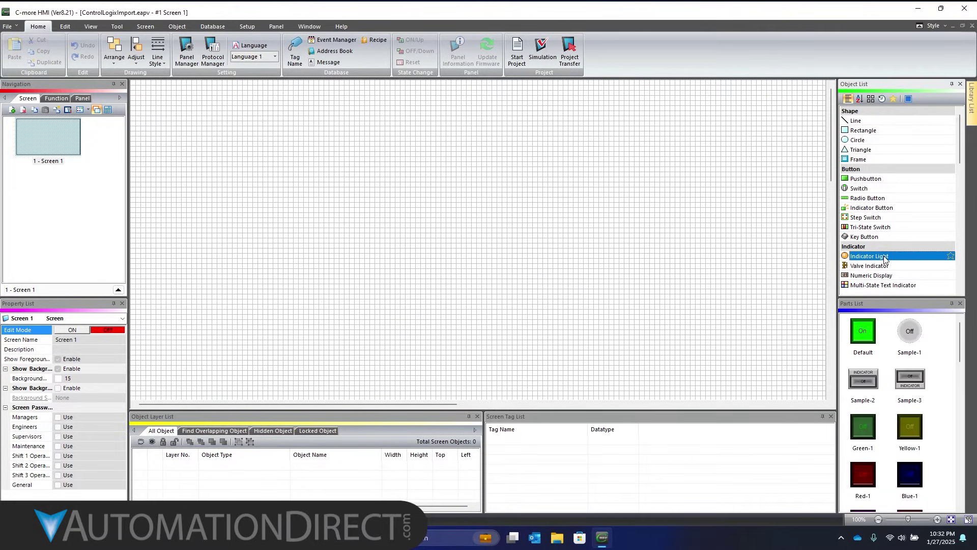
pyautogui.scroll(-10, 940, 377)
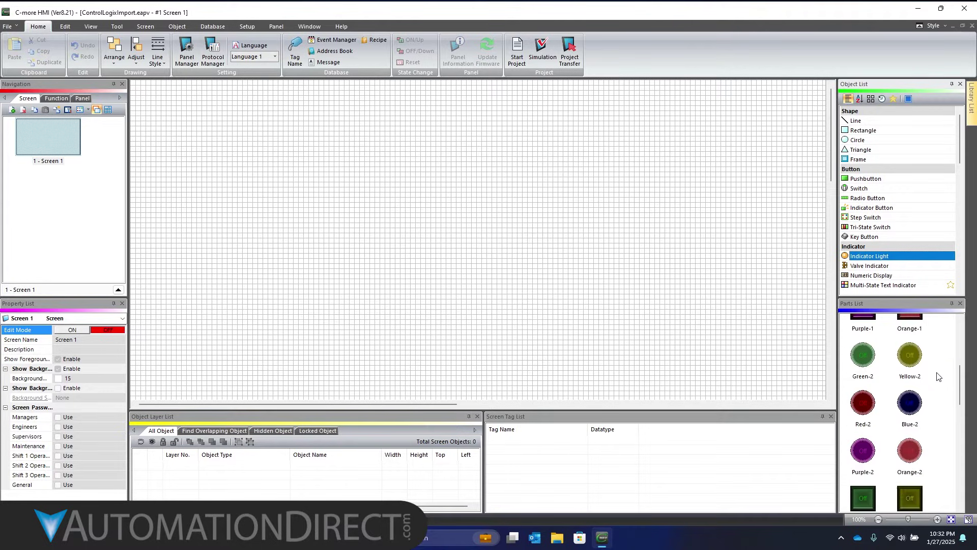
pyautogui.scroll(-1, 934, 376)
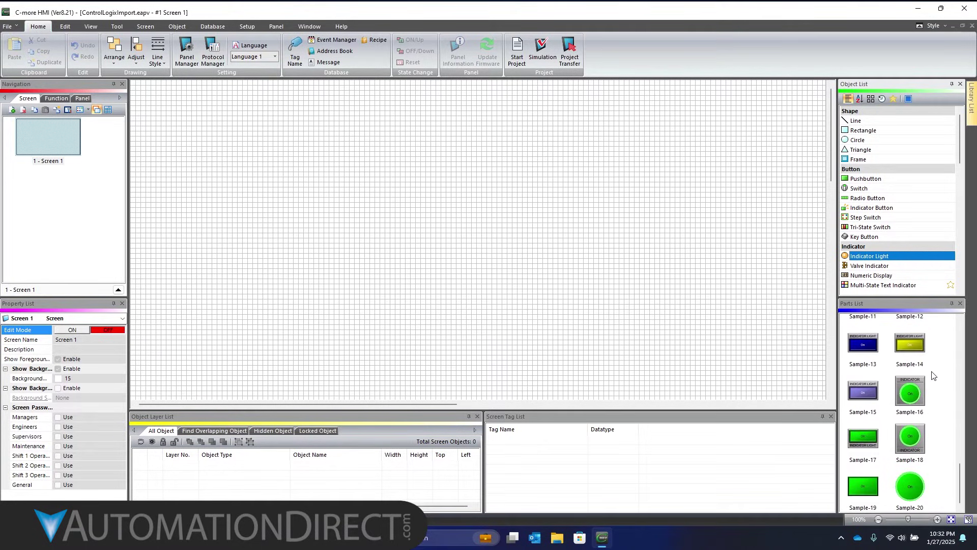
pyautogui.moveTo(911, 492); pyautogui.dragTo(688, 355)
pyautogui.moveTo(378, 202); pyautogui.dragTo(378, 202)
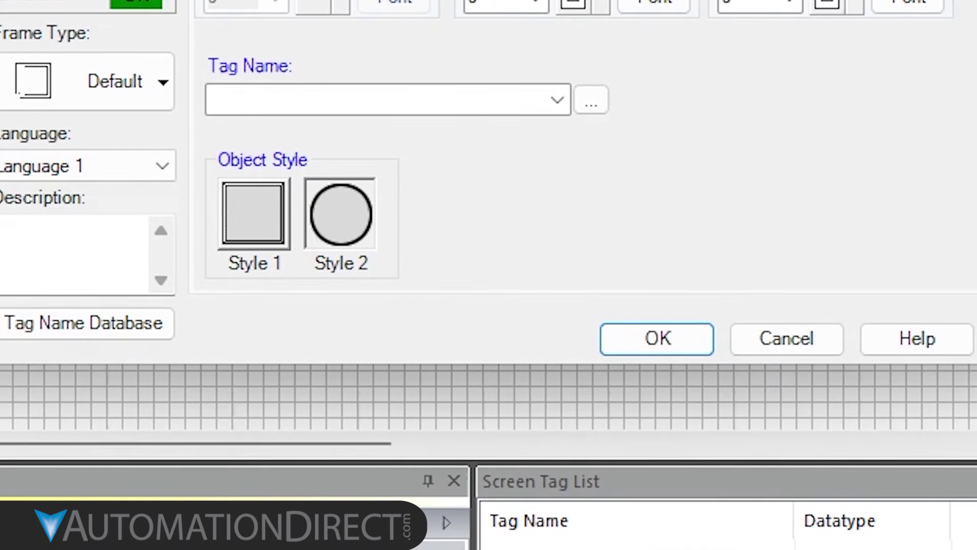
# Open the full Tag Name Database to pick the light's tag.
pyautogui.click(552, 124)
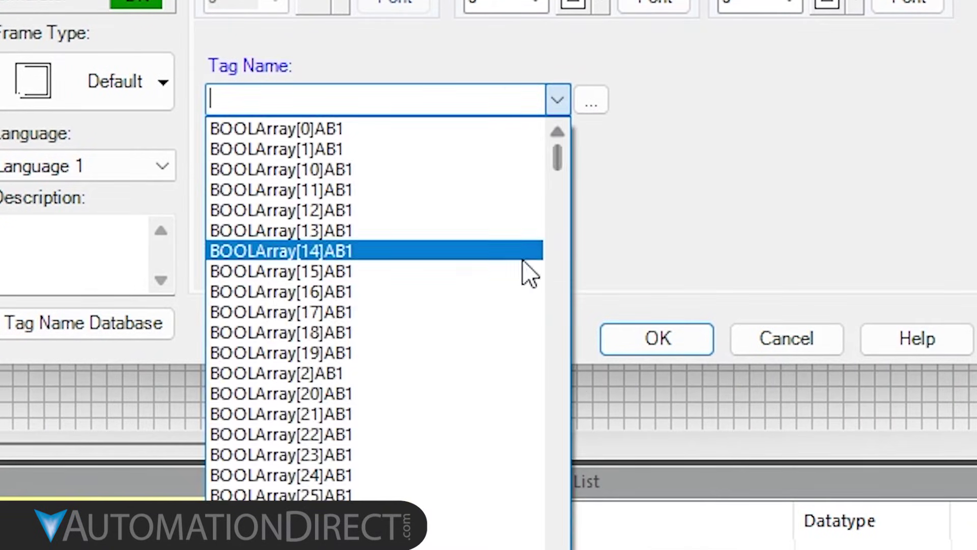
pyautogui.scroll(-10, 497, 463)
pyautogui.click(591, 101)
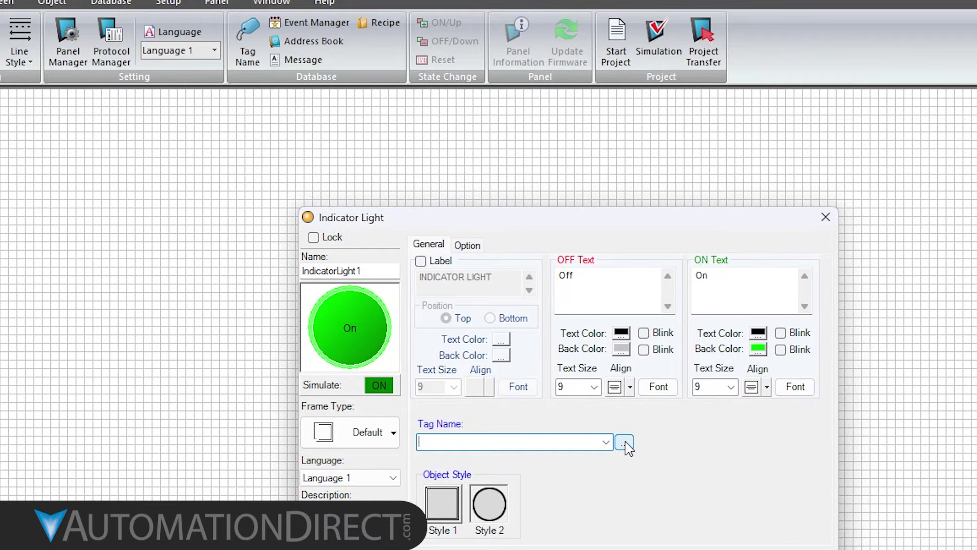
pyautogui.click(625, 443)
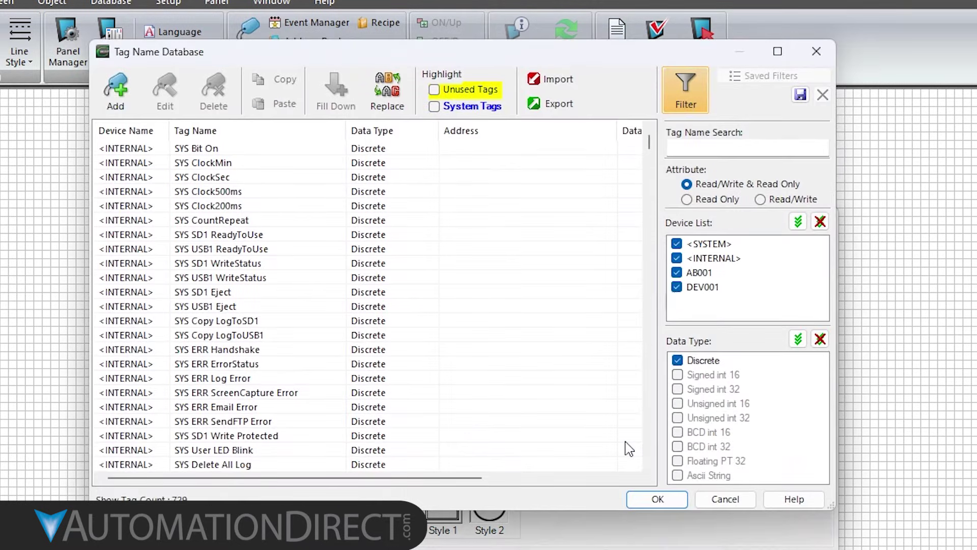
# Search tags for 'fau', assign Local:1:I.Pt01.FaultAB1 to the light, and confirm.
pyautogui.click(694, 145)
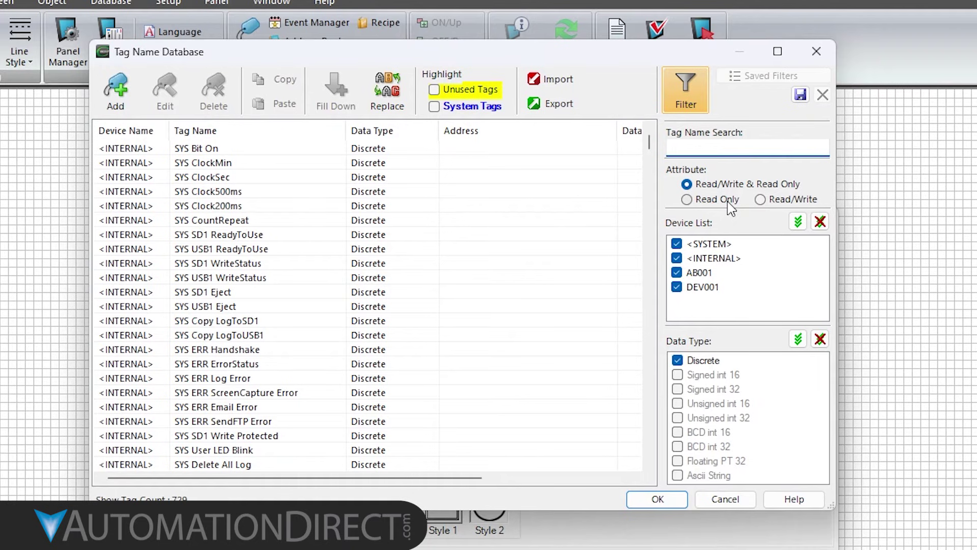
pyautogui.write('fault')
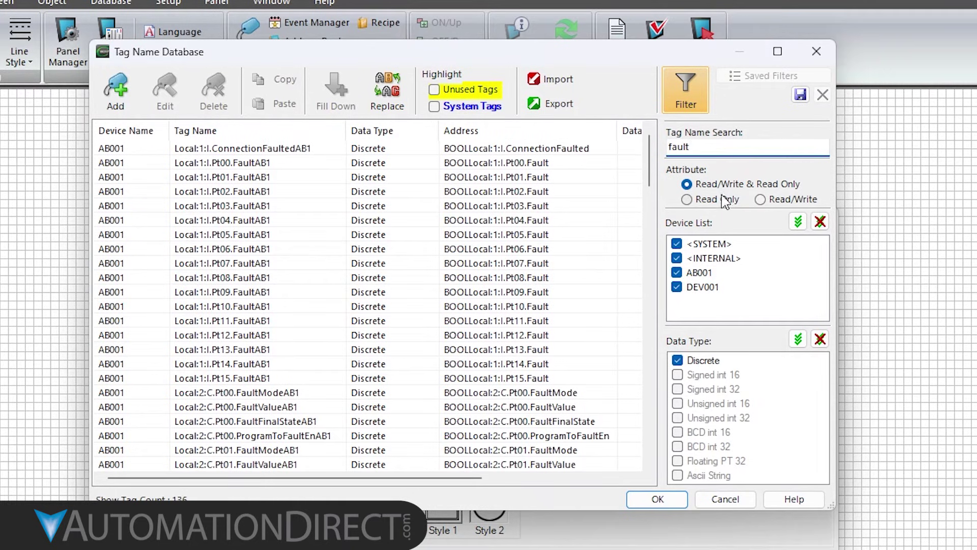
pyautogui.click(252, 179)
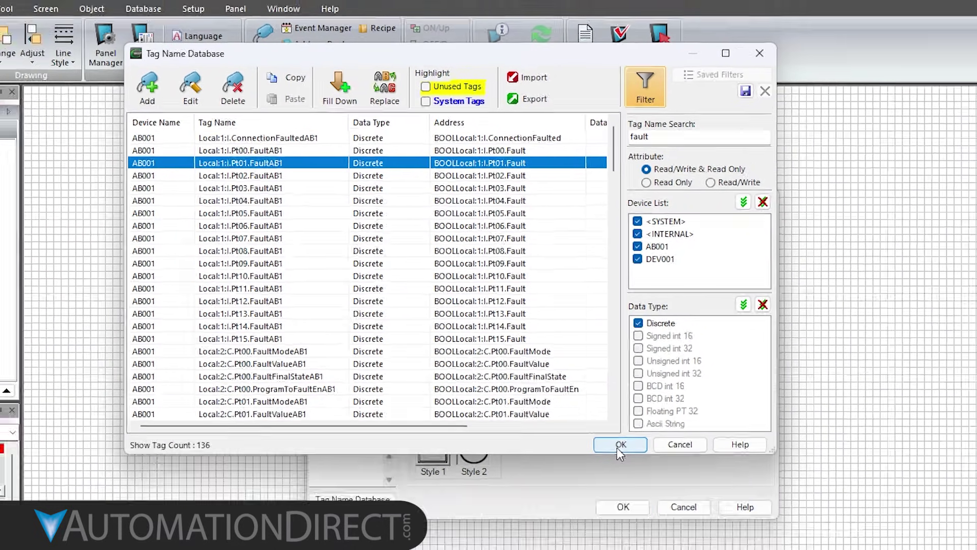
pyautogui.click(656, 500)
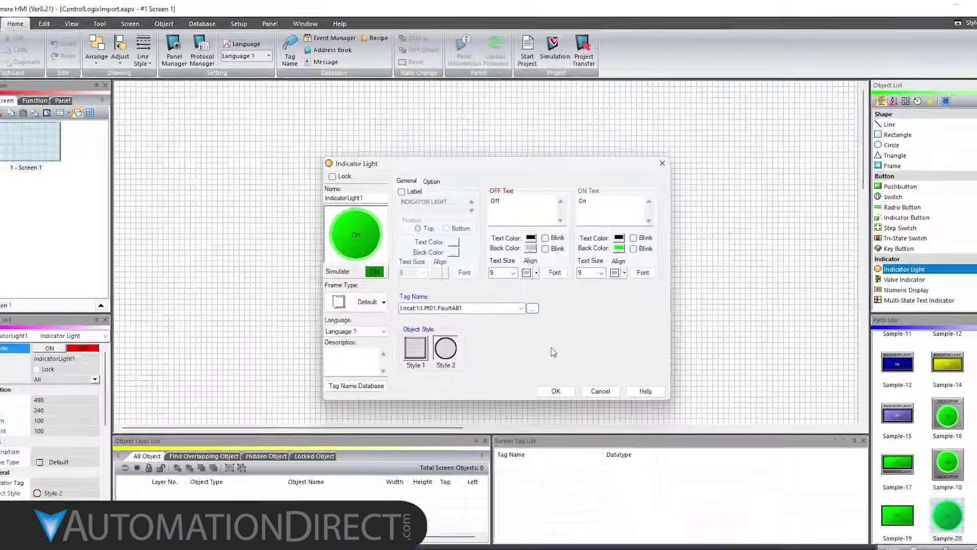
pyautogui.click(541, 370)
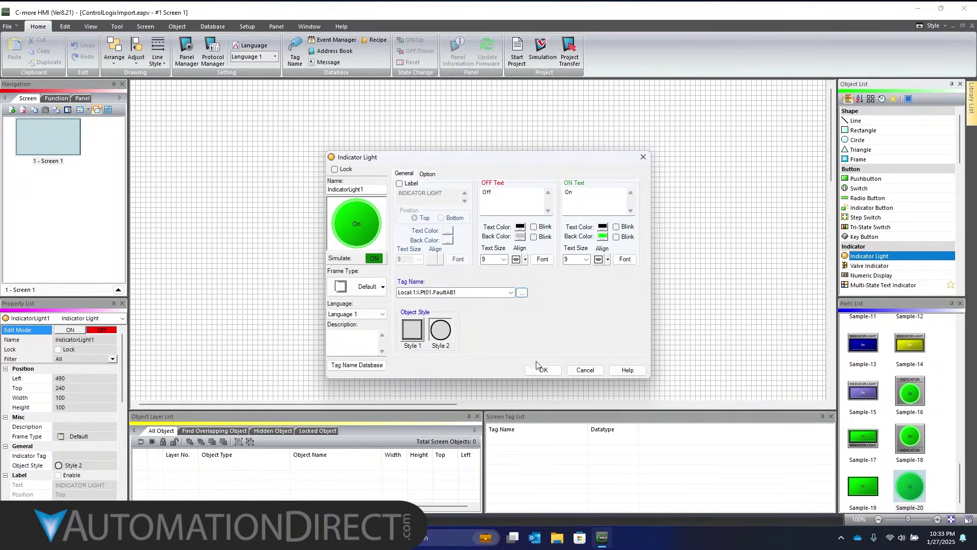